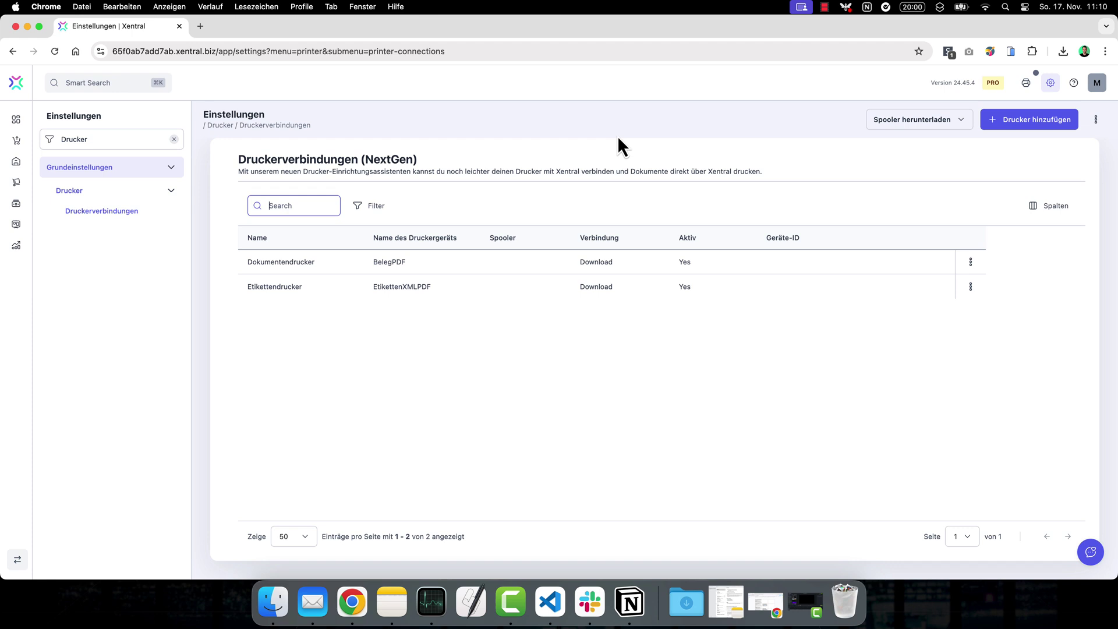
Confirm this Mac has an Apple M2 Max chip and download Xentral Spooler-arm64.dmg for Apple-chip Macs
click(968, 123)
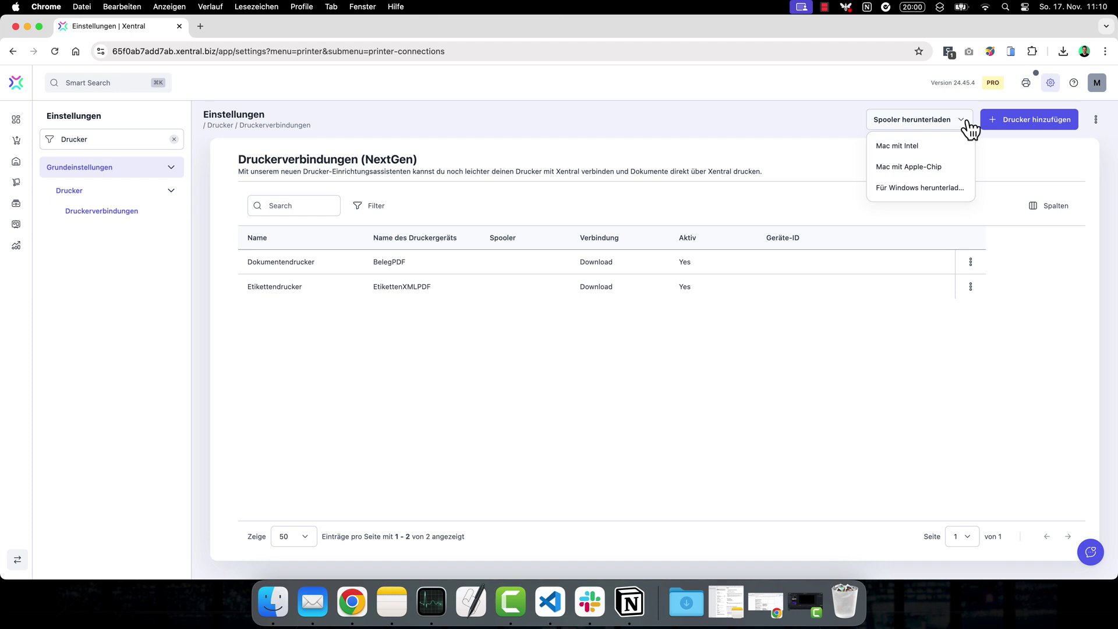
key(Down)
key(Down)
click(15, 7)
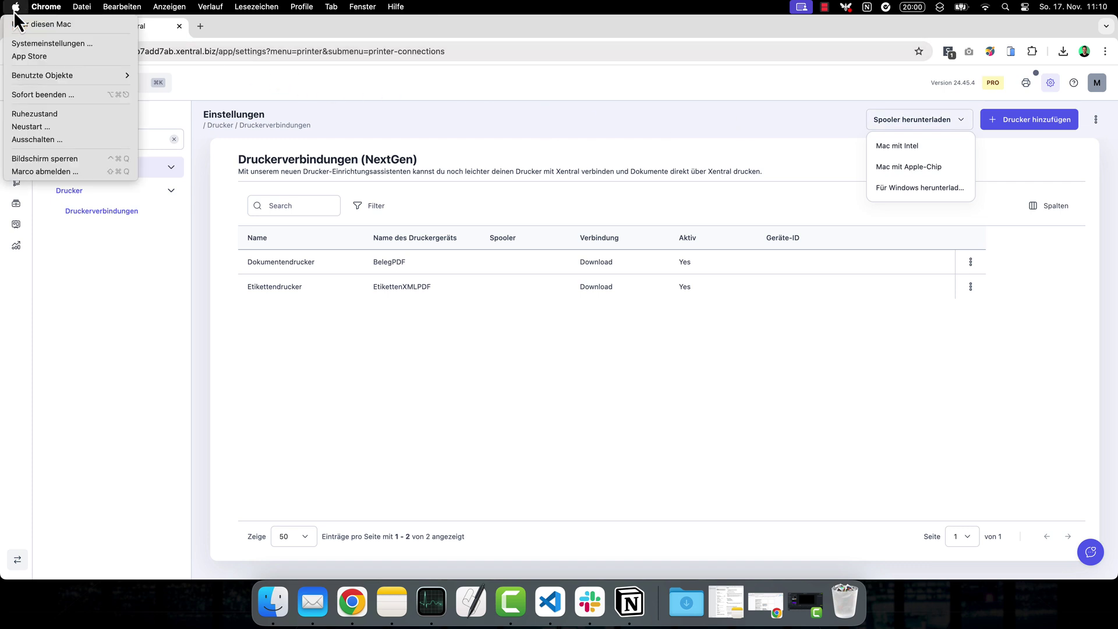
click(40, 26)
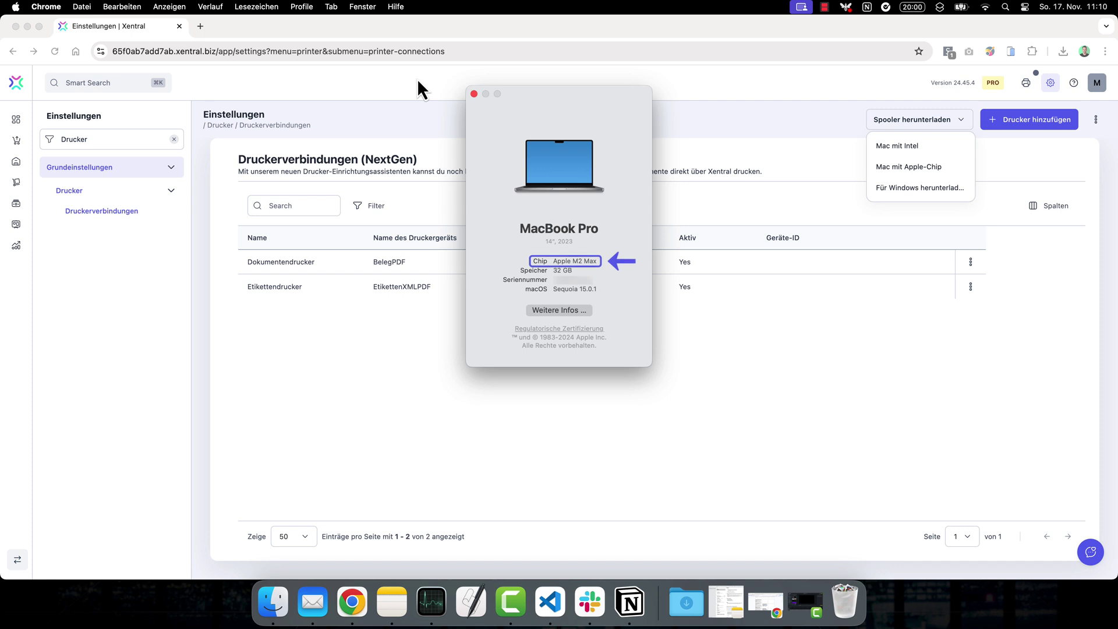
click(473, 94)
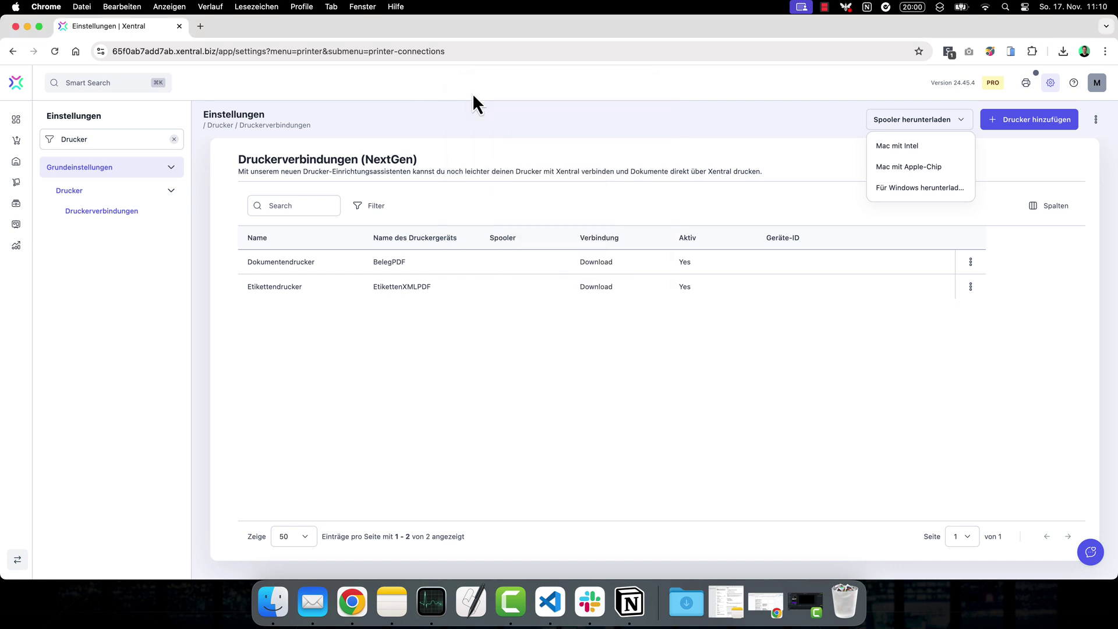
click(899, 169)
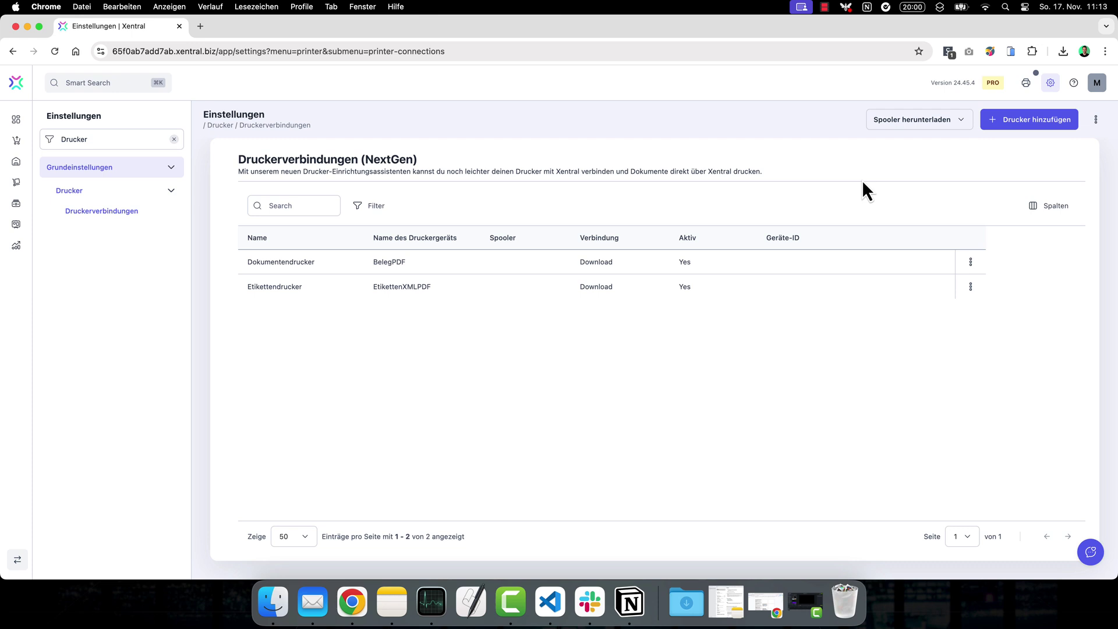
Mount Xentral Spooler-arm64.dmg from Downloads, copy Xentral Spooler into Applications, and launch it from Programme
click(686, 603)
click(687, 546)
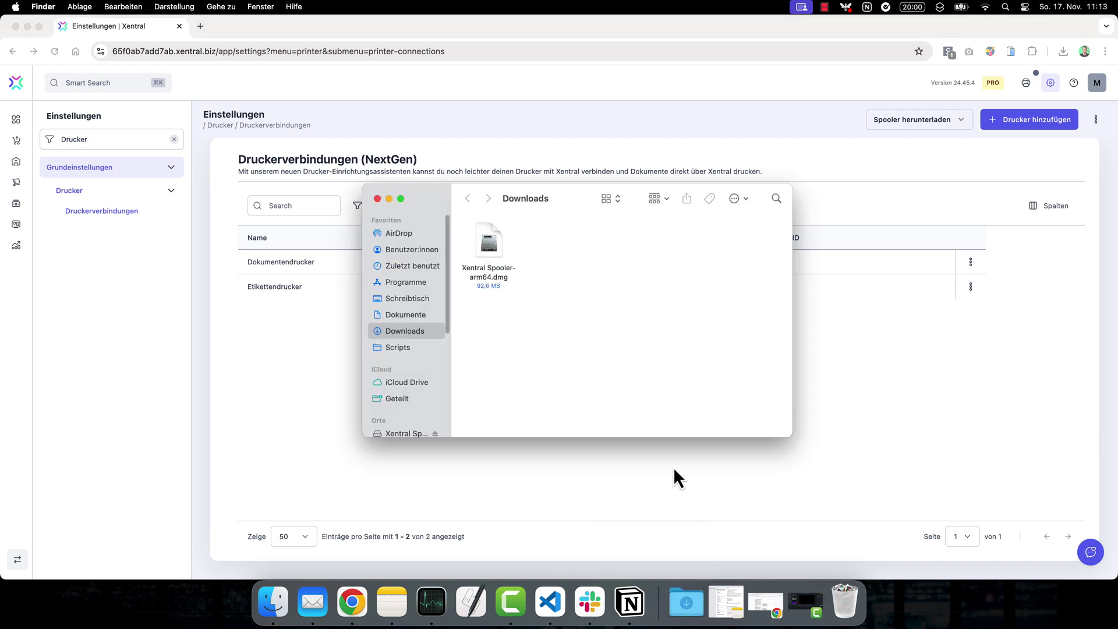
double_click(490, 248)
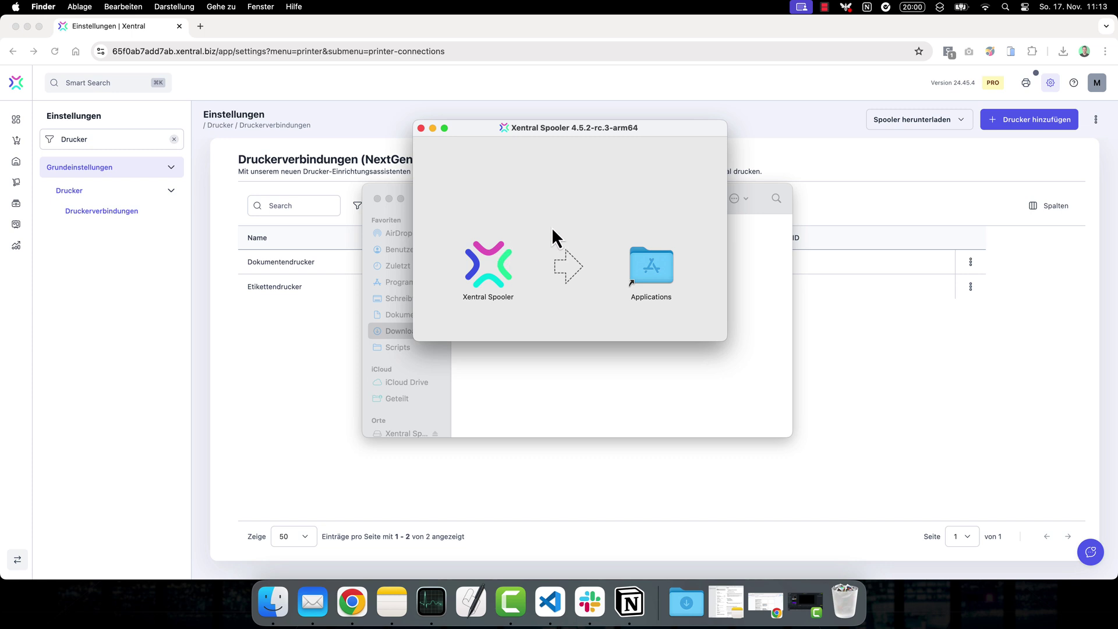
drag(495, 298, 658, 274)
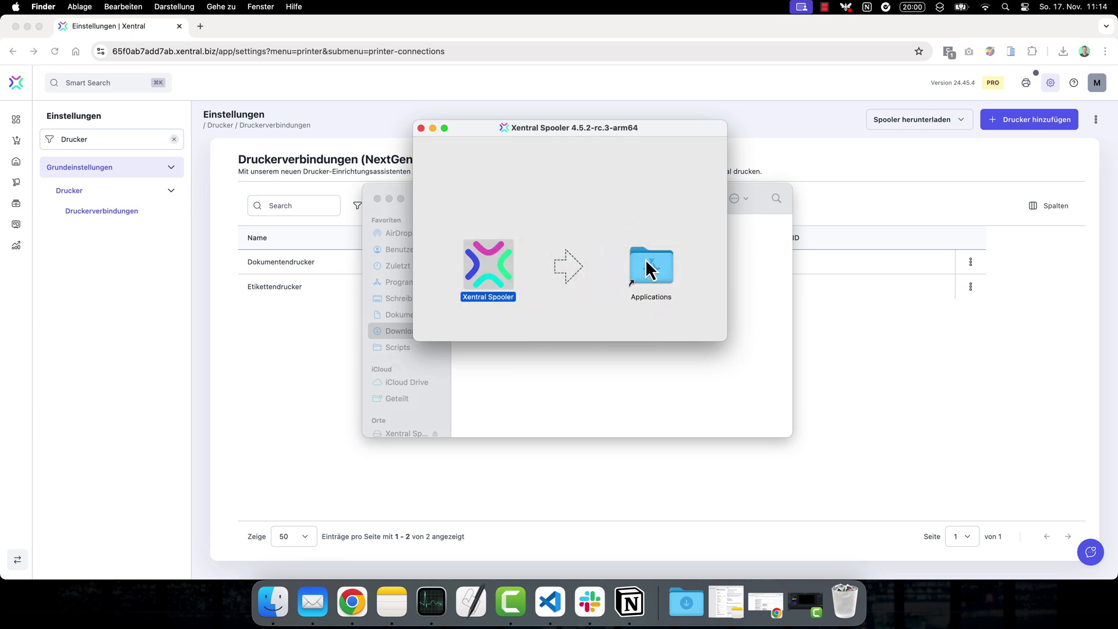
double_click(645, 263)
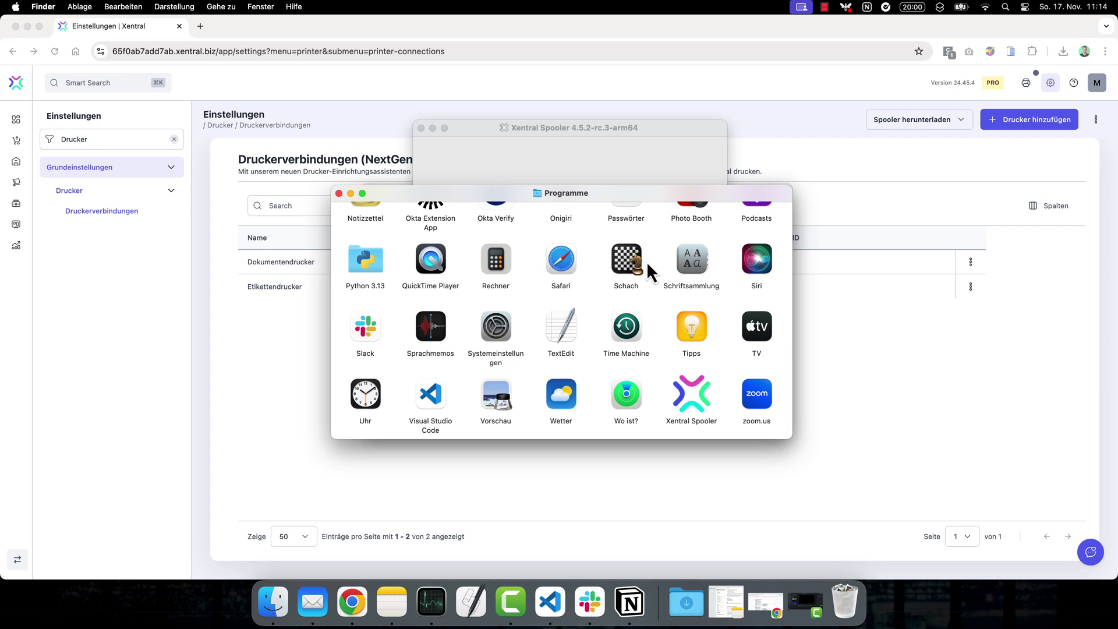
double_click(694, 406)
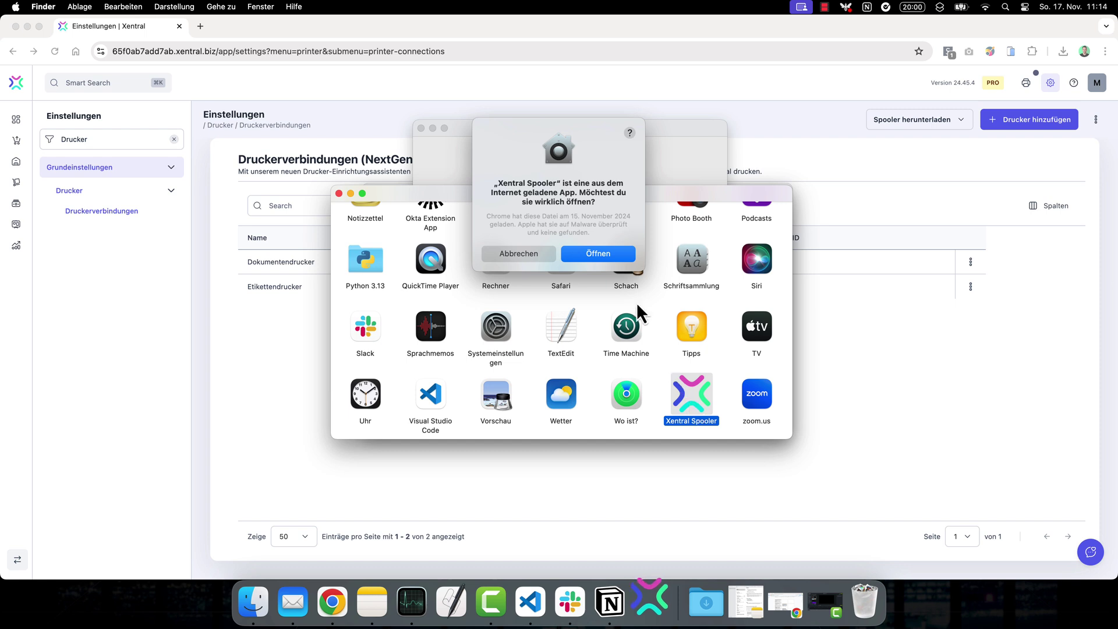
Allow the downloaded app to open and confirm the Xentral instance address
click(609, 253)
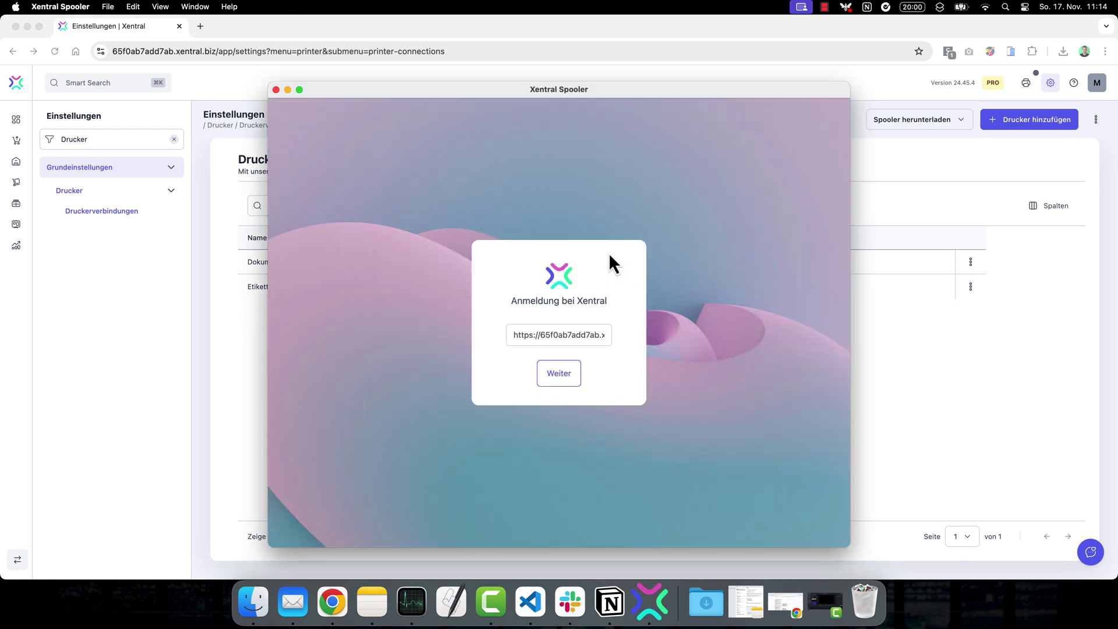
click(583, 333)
key(super+Right)
key(super+Left)
key(Tab)
click(568, 374)
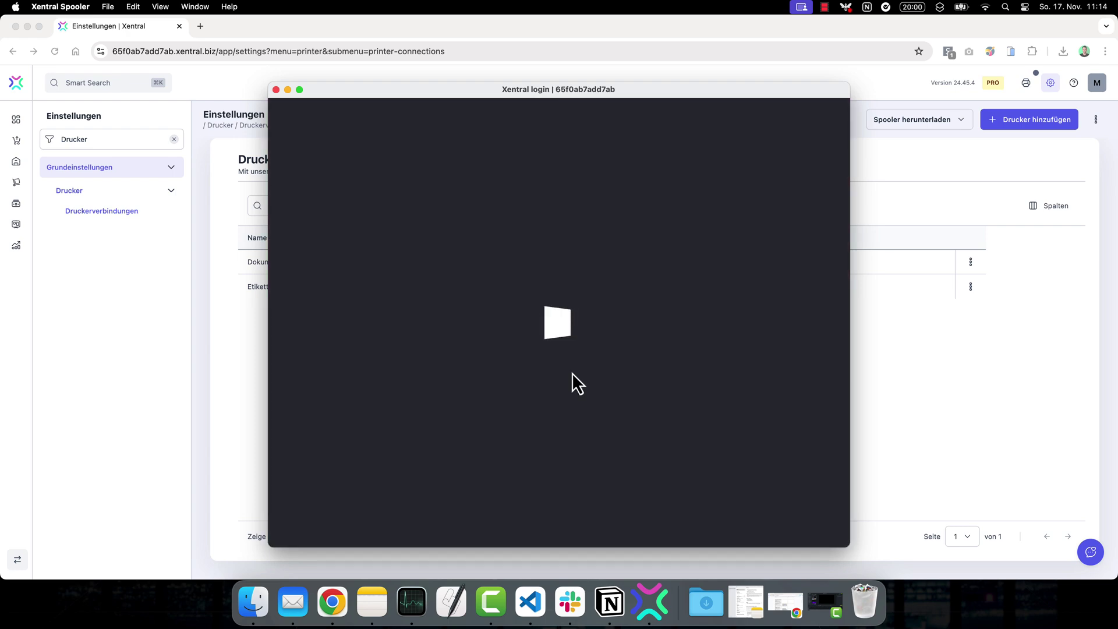
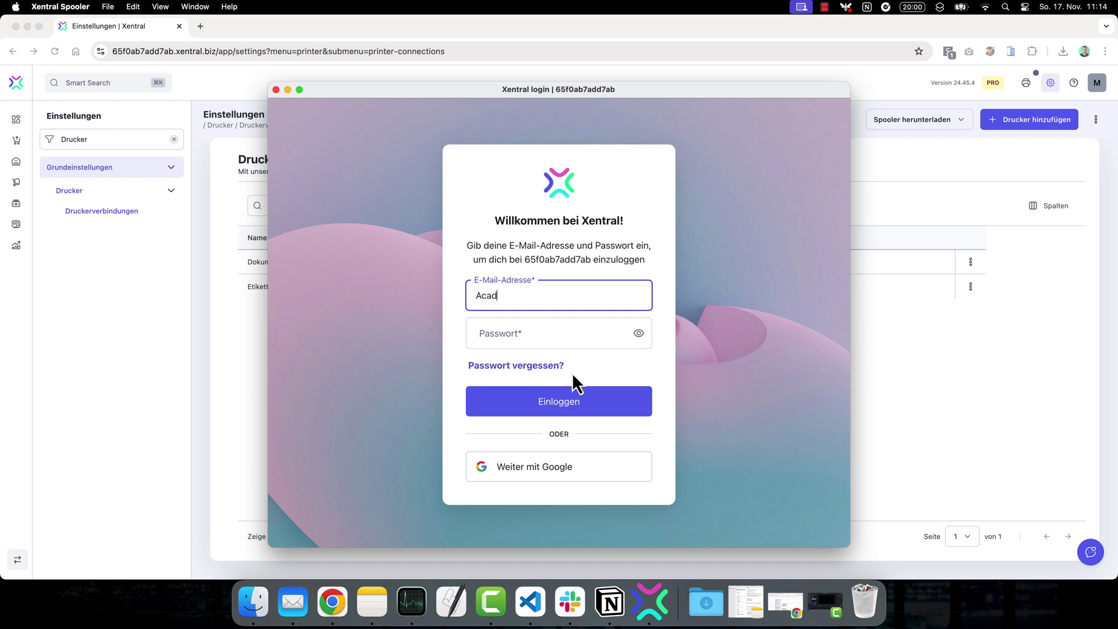
Log in to the Xentral instance with the account e-mail and password
key(Tab)
text(•••••••)
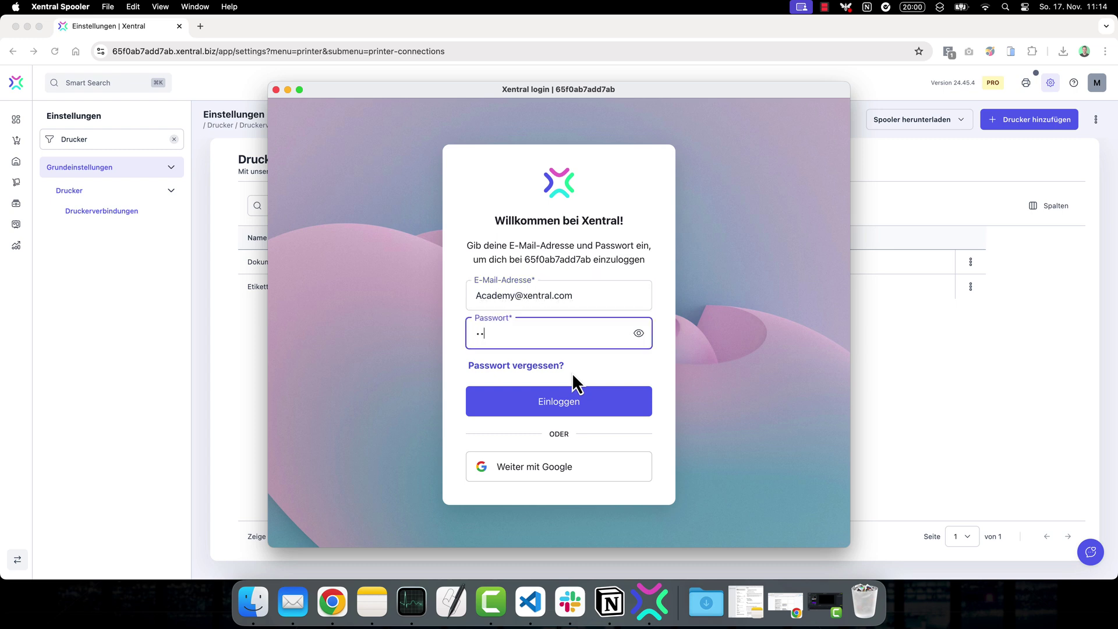
text(•)
click(571, 404)
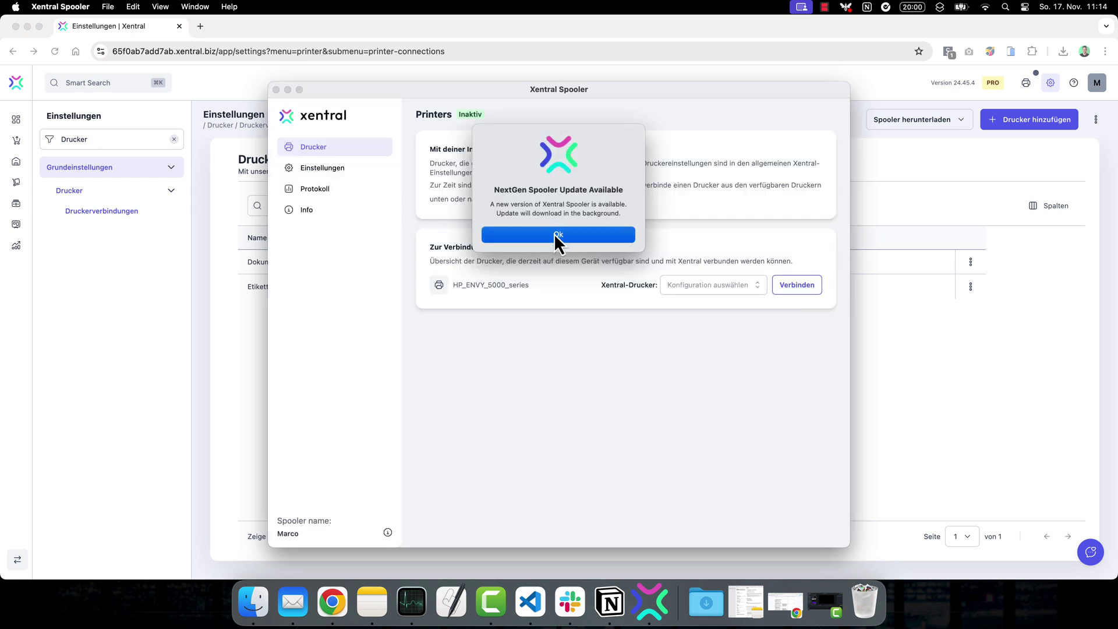
Restart and relaunch the updated Spooler, connect HP_ENVY_5000_series, and return to the browser
click(554, 234)
click(518, 234)
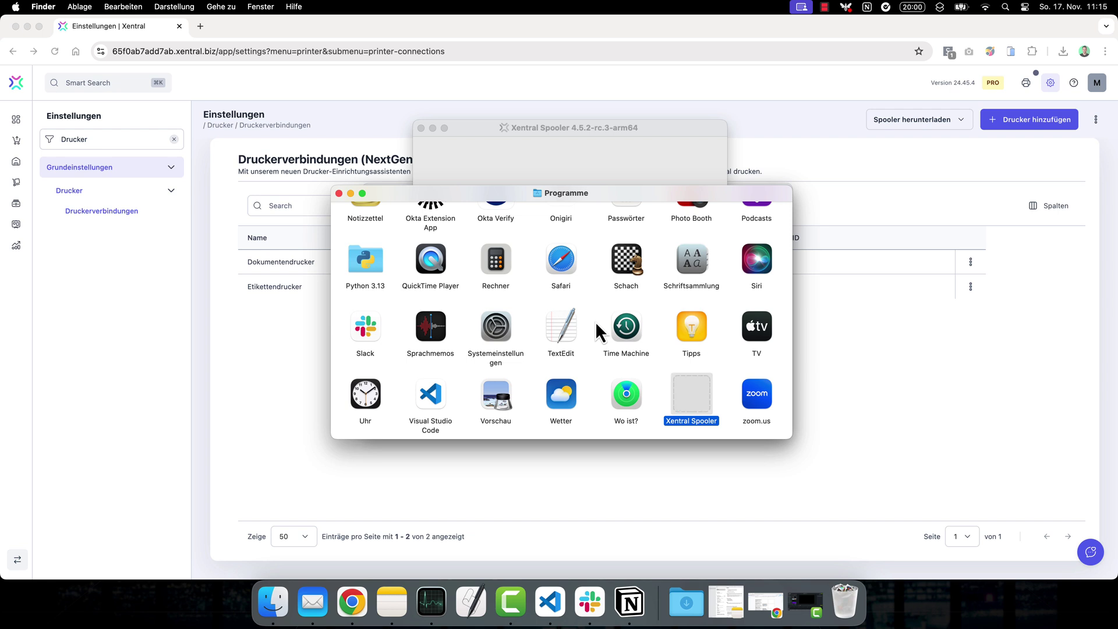
key(super+o)
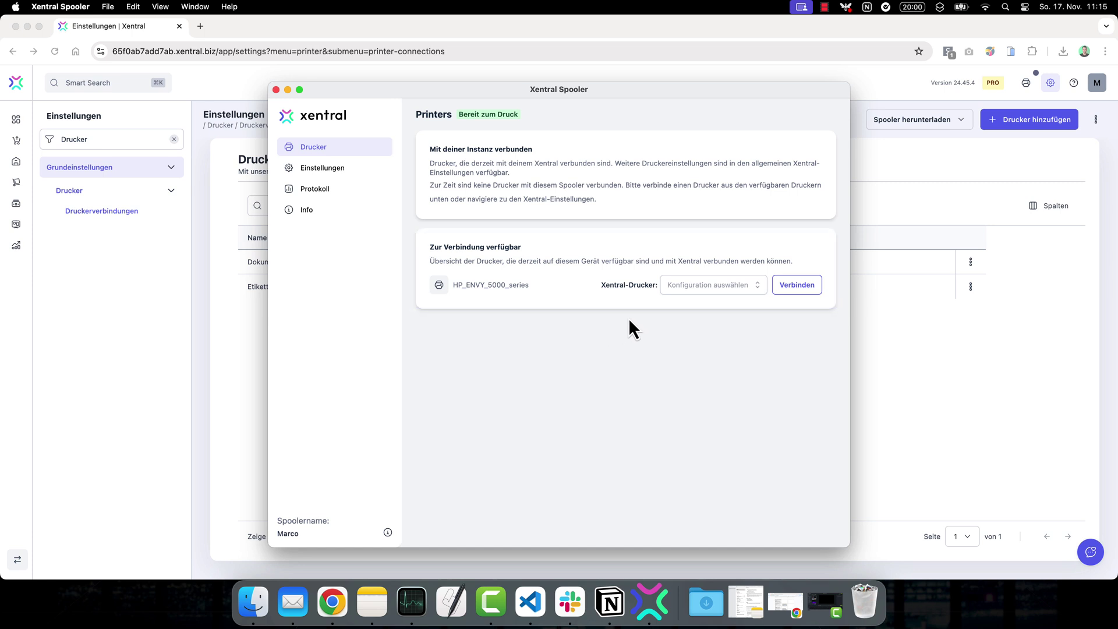
click(797, 289)
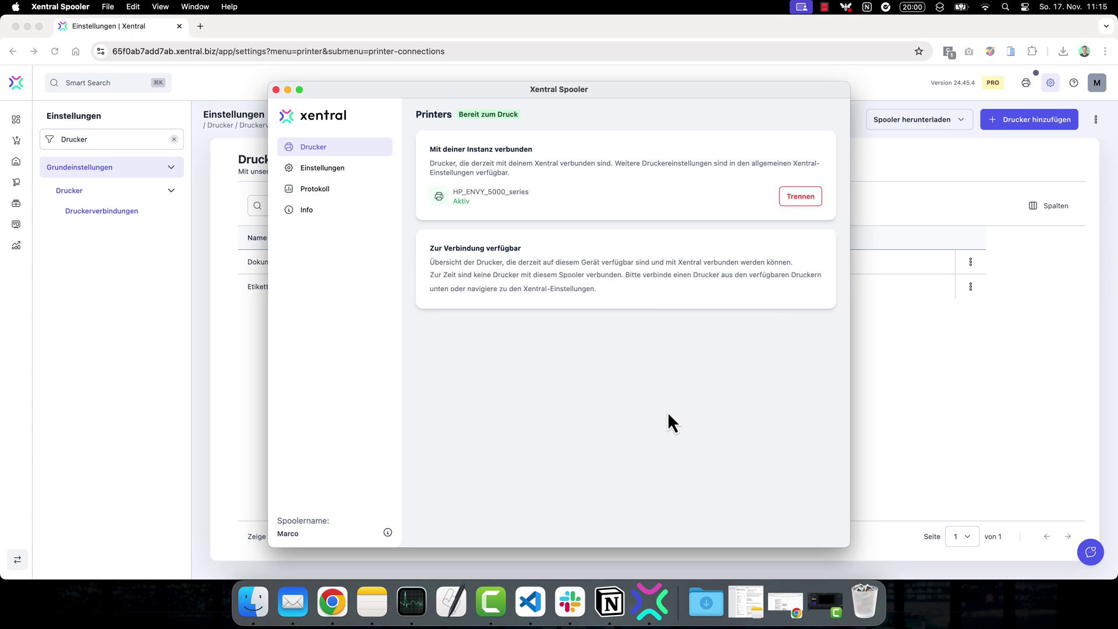
click(245, 346)
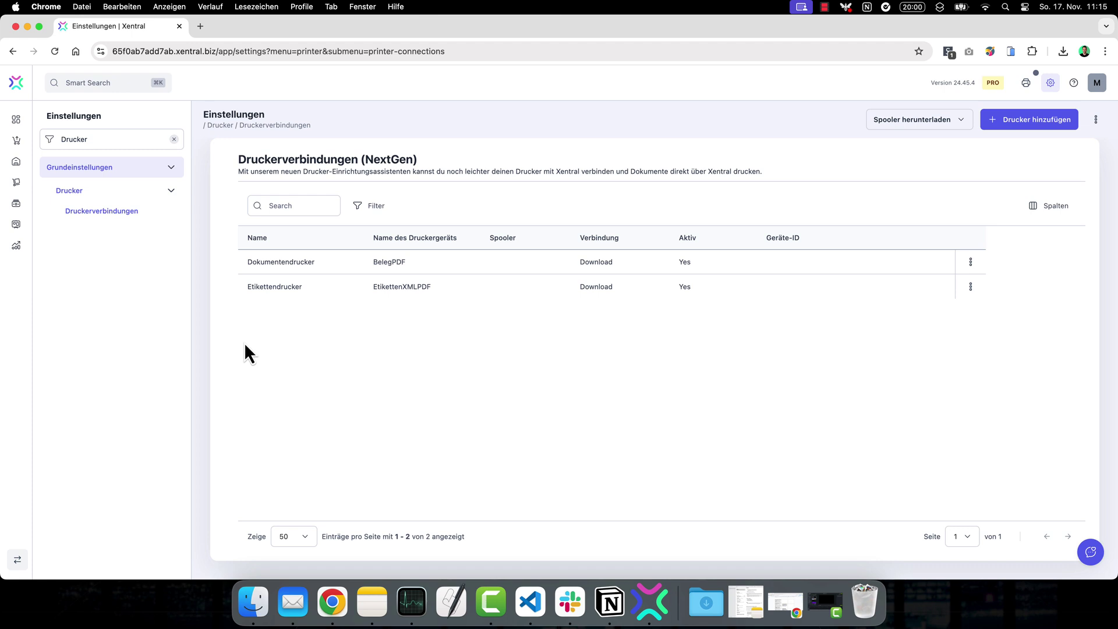
Reload Druckerverbindungen and send a test page to HP_ENVY_5000_series via its row menu
click(54, 51)
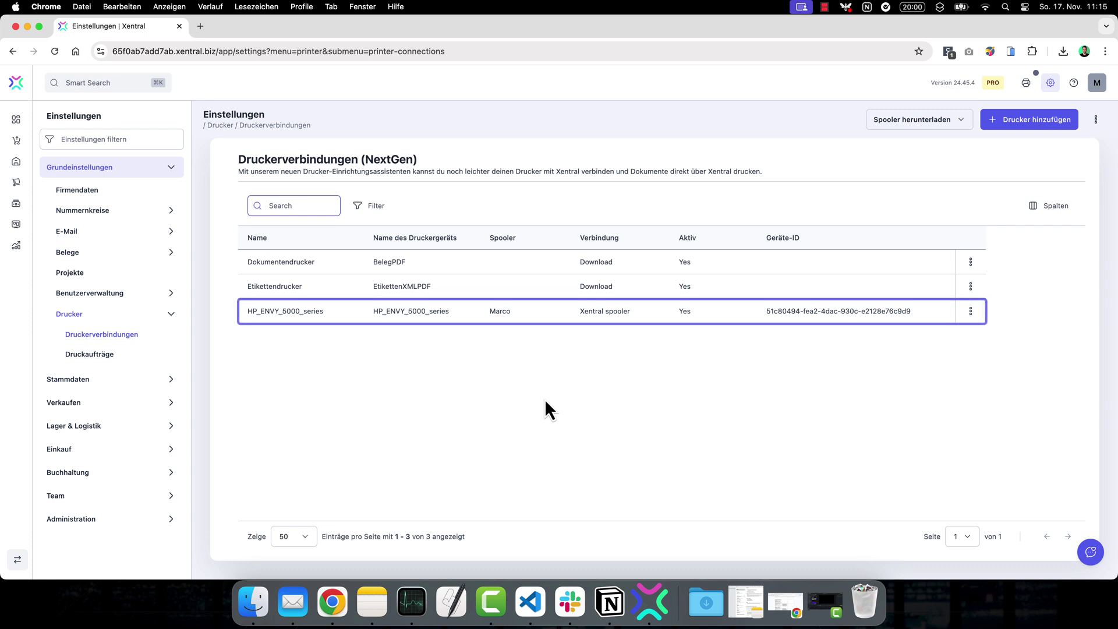
click(971, 312)
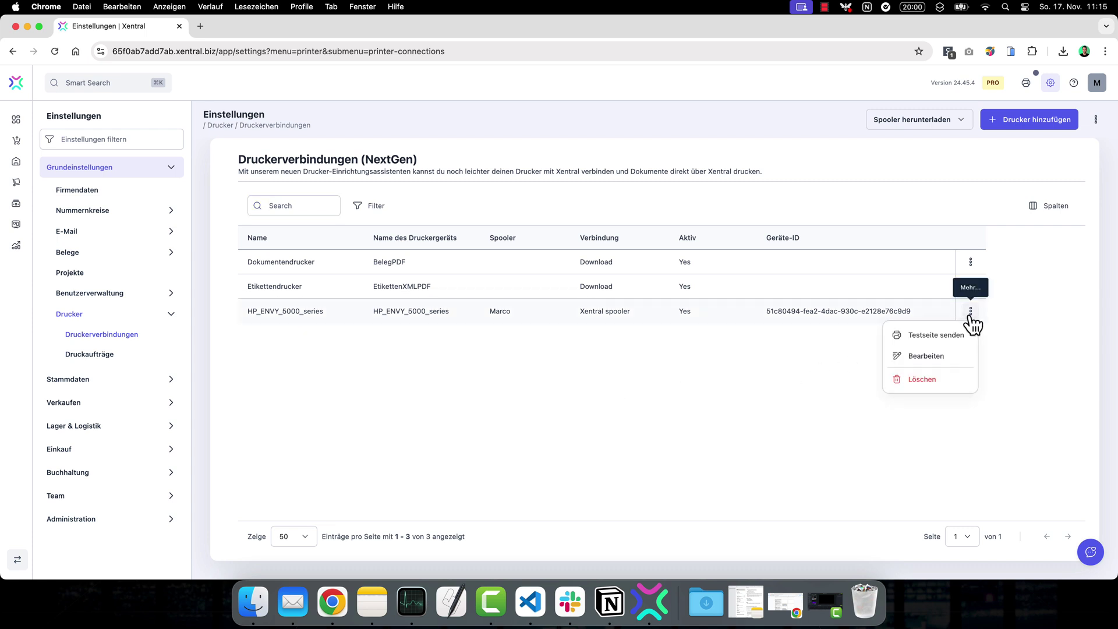
click(962, 342)
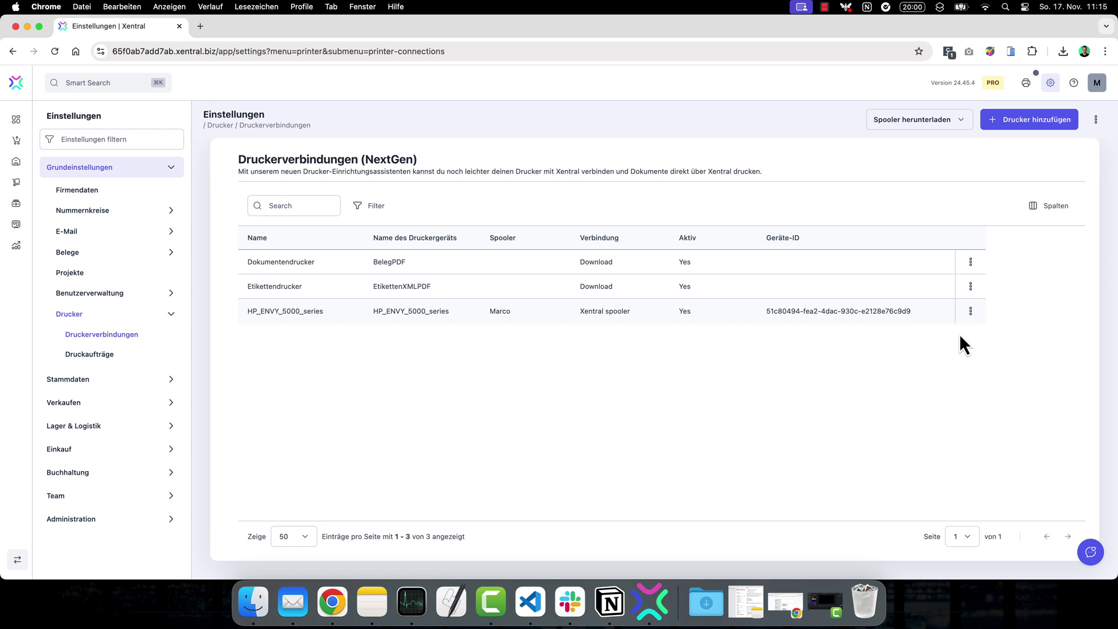